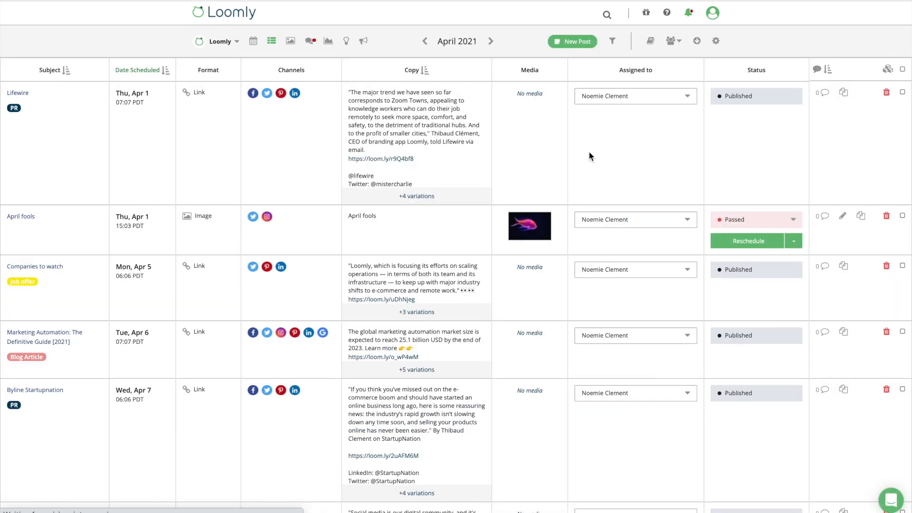
Step: Show the Invite/Notify Collaborators options from the April 2021 list view
left_click(673, 41)
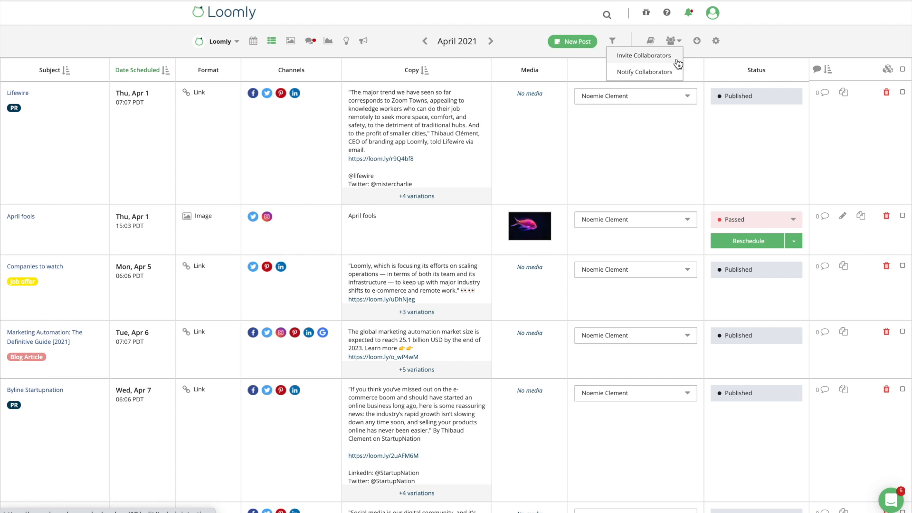
Step: Invite a new collaborator by e-mail as an Editor from the calendar's Collaborators settings
left_click(716, 41)
left_click(377, 106)
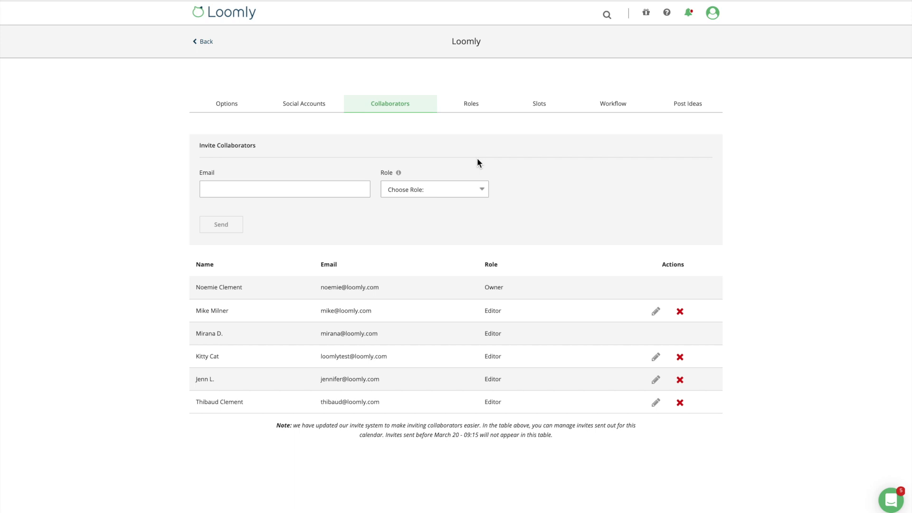
left_click(314, 190)
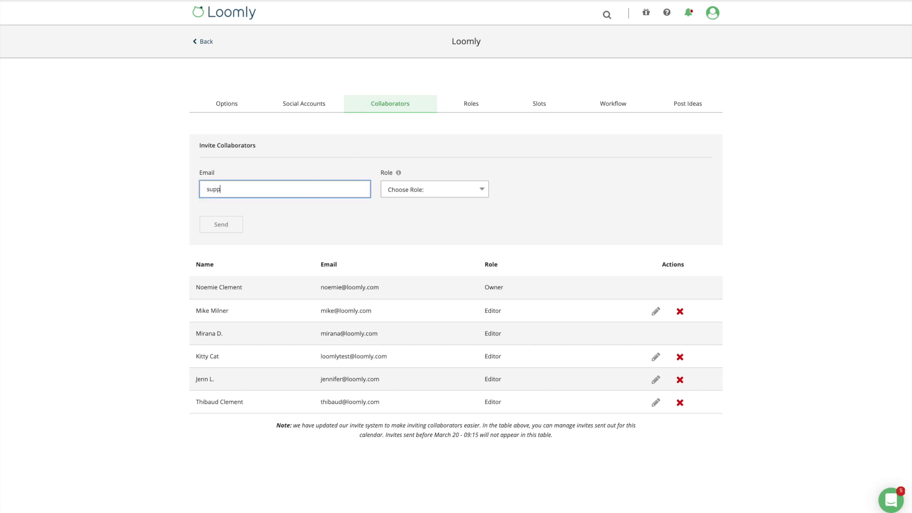
key("Tab")
key("e")
left_click(238, 274)
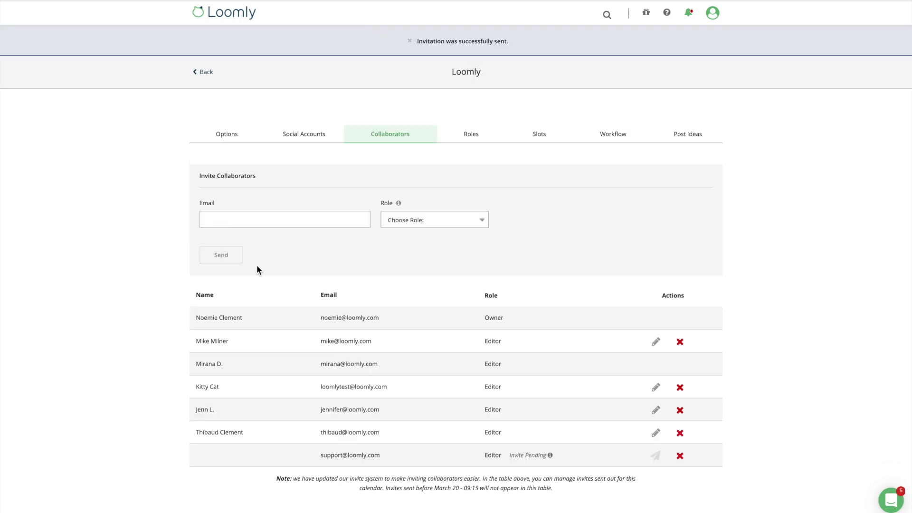
mouse_move(550, 425)
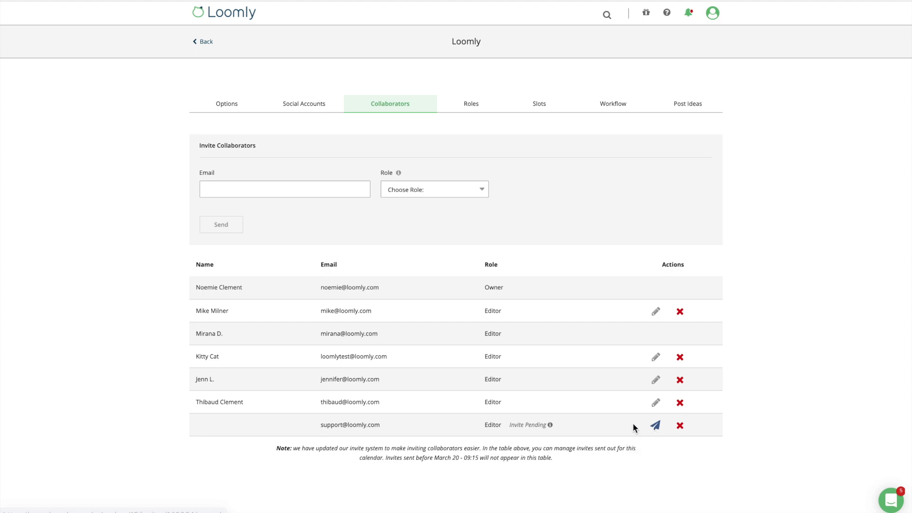
Step: Choose Custom Role and check the custom roles page, which lists none yet
left_click(483, 193)
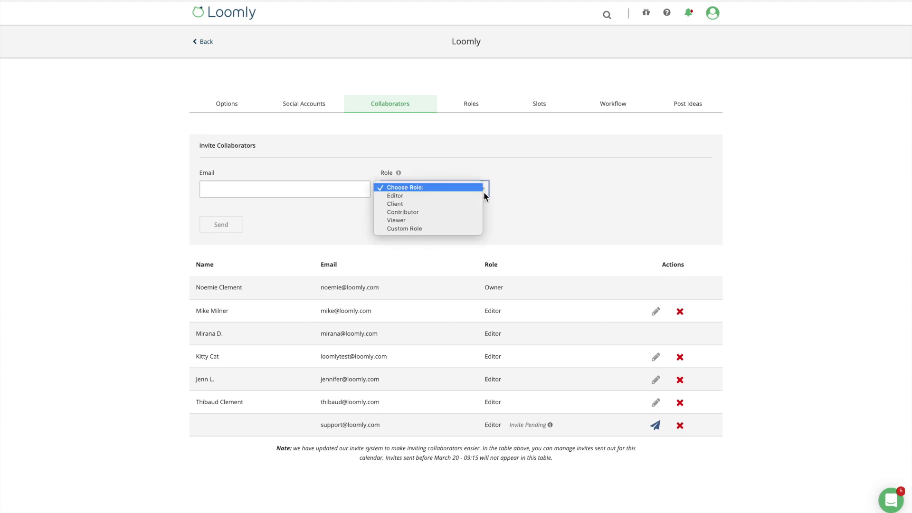
left_click(464, 228)
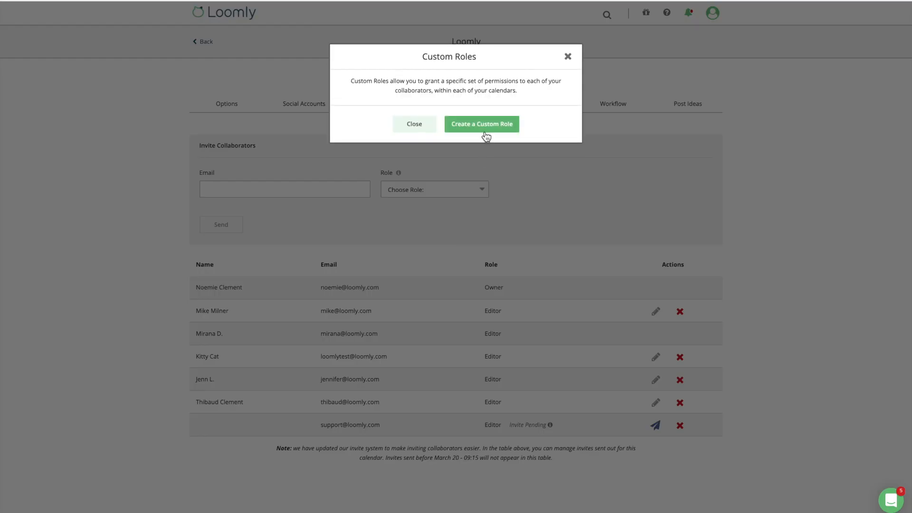
left_click(485, 133)
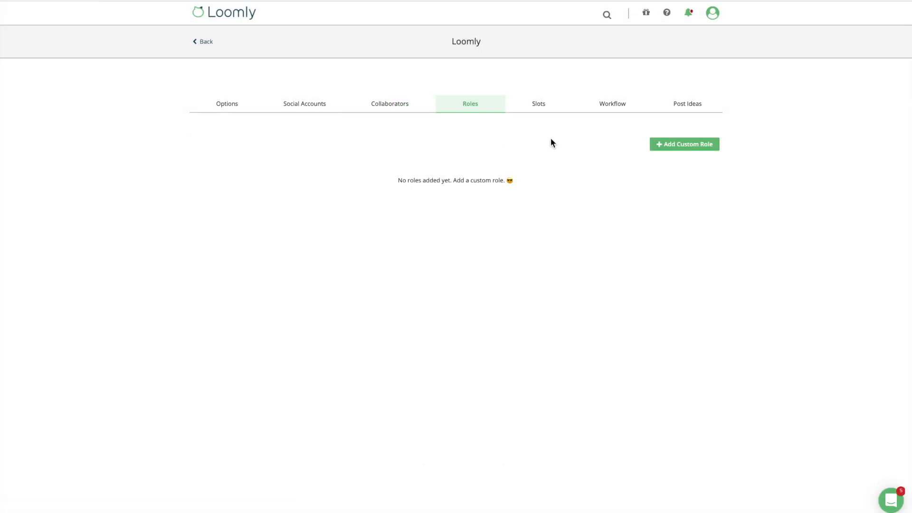
left_click(652, 144)
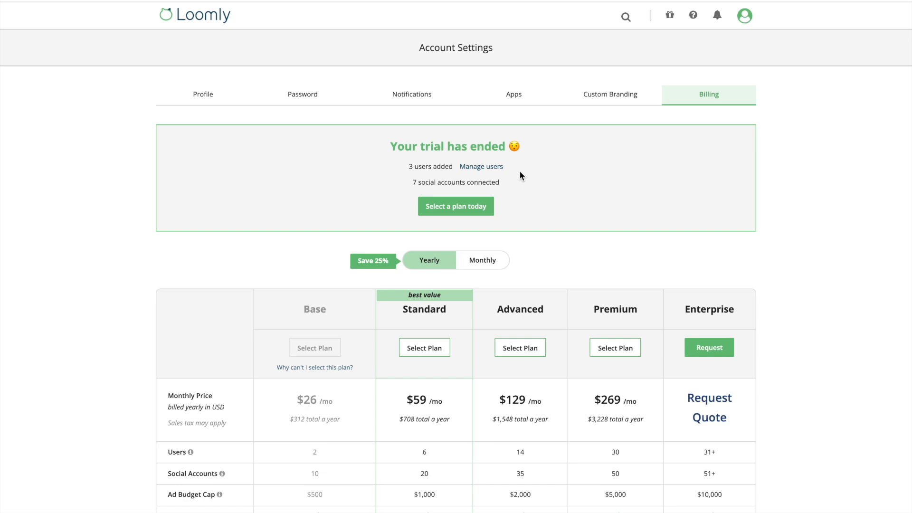
Step: Set the first user's Loomly Calendar access to No access and remove the second user
left_click(484, 170)
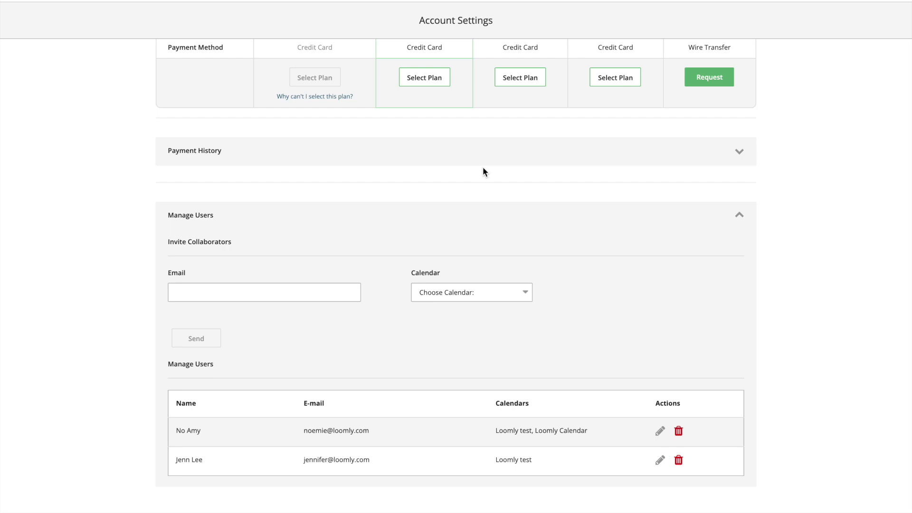
left_click(660, 433)
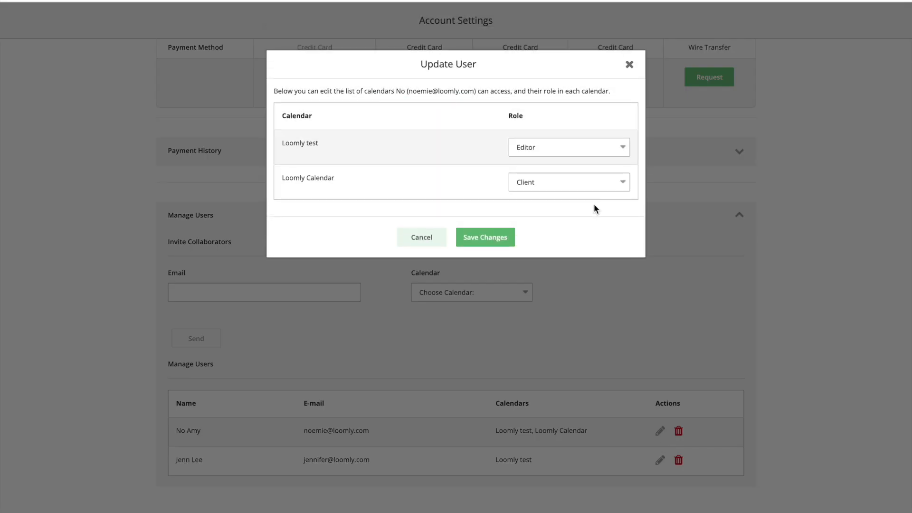
left_click(583, 184)
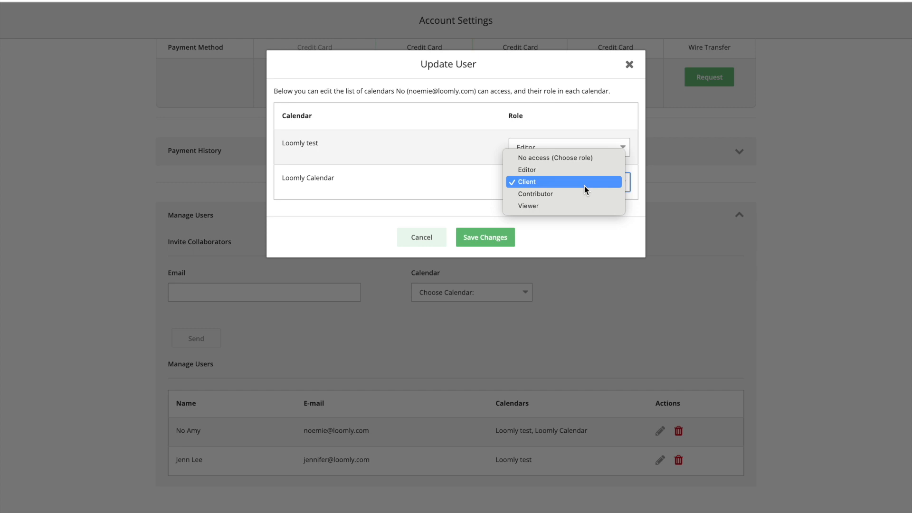
left_click(577, 162)
left_click(571, 147)
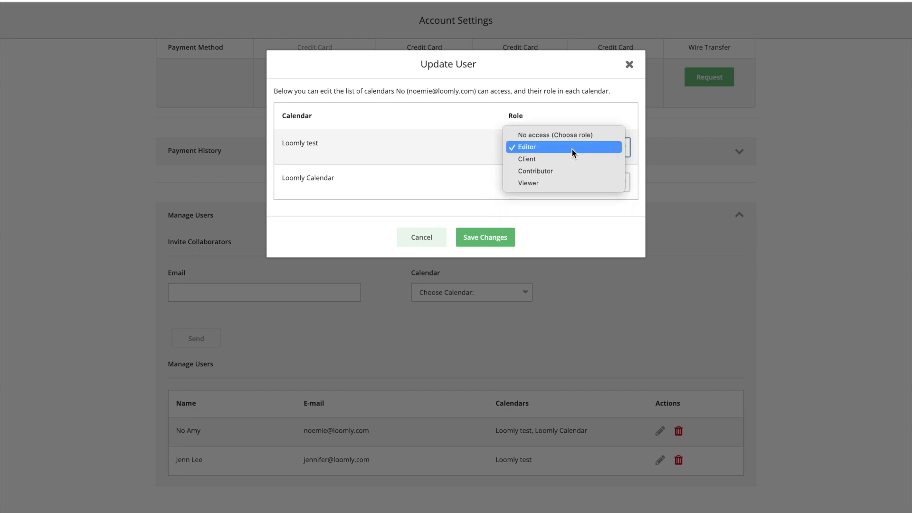
left_click(572, 159)
left_click(494, 237)
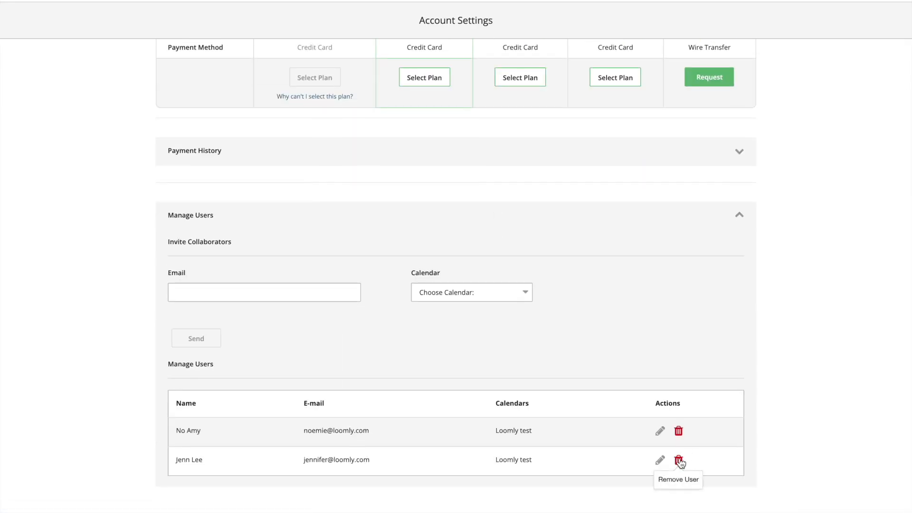
left_click(678, 461)
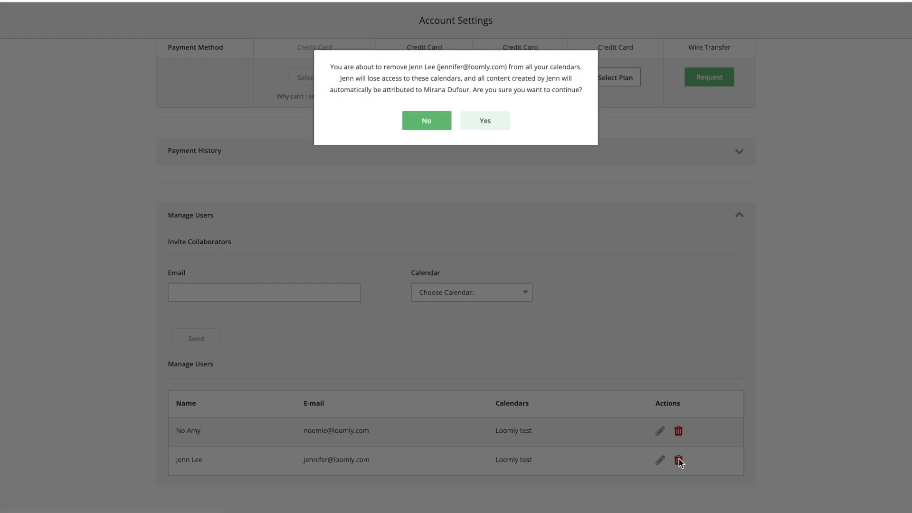
left_click(485, 120)
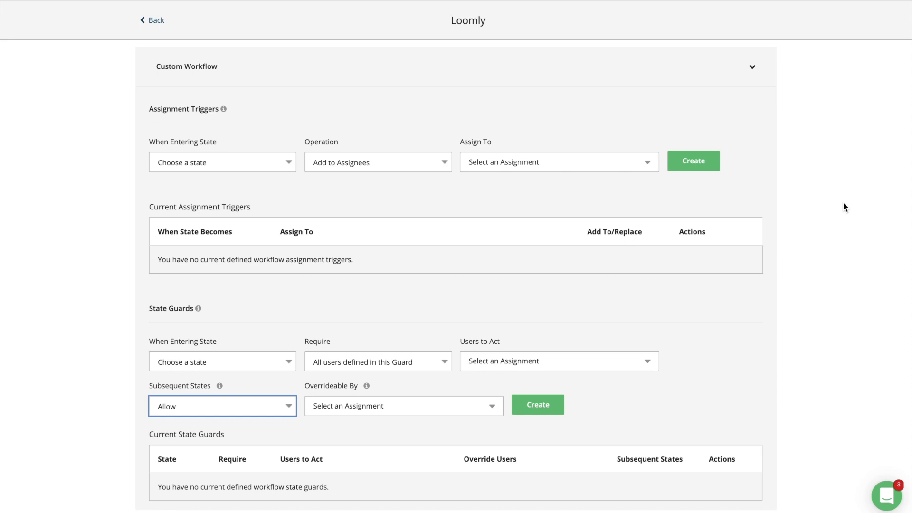
Step: Create a trigger: entering Pending Approval replaces assignees with two chosen collaborators
left_click(288, 164)
left_click(275, 190)
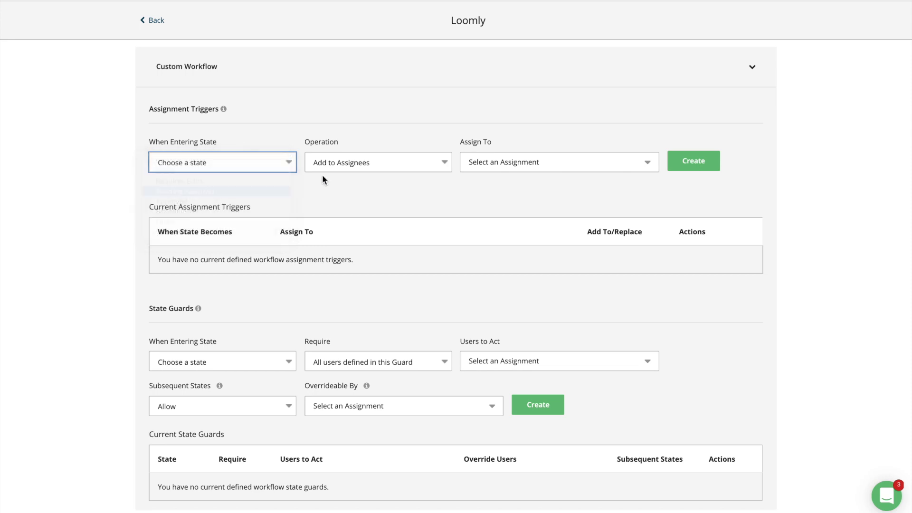
left_click(373, 161)
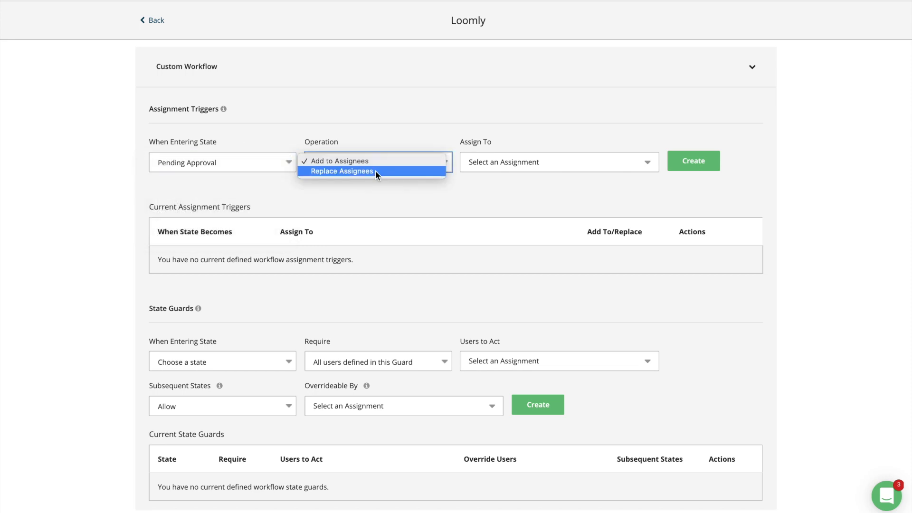
left_click(376, 171)
left_click(507, 171)
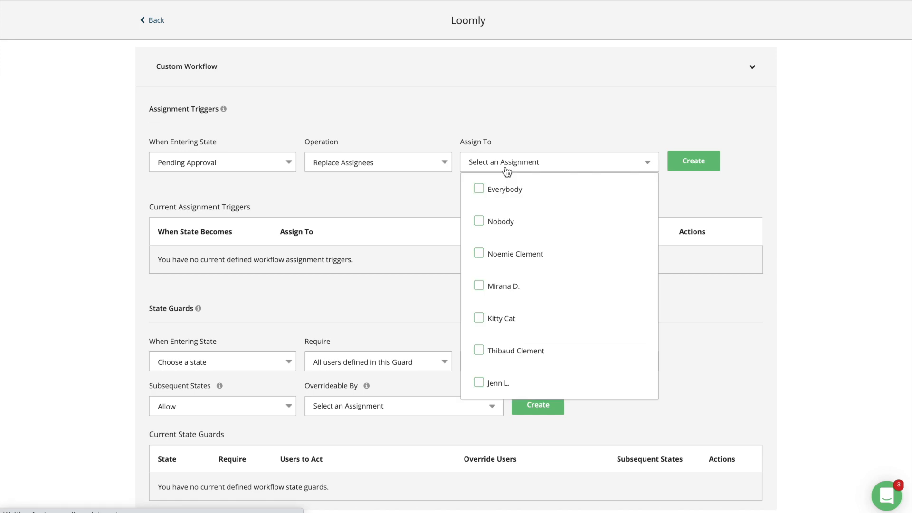
left_click(497, 256)
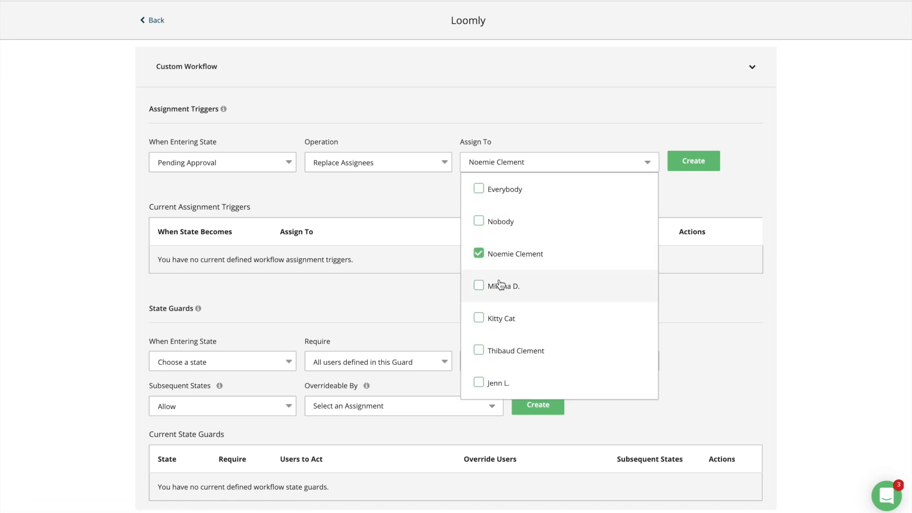
left_click(500, 287)
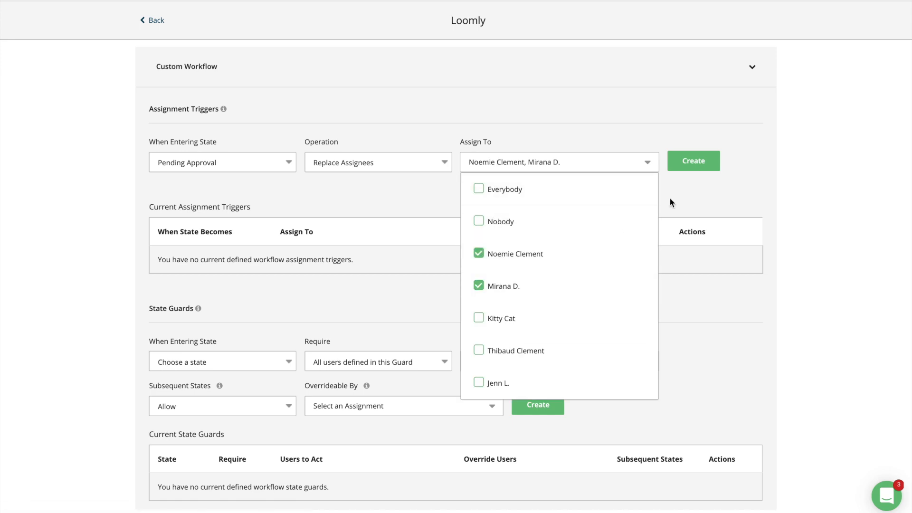
left_click(694, 162)
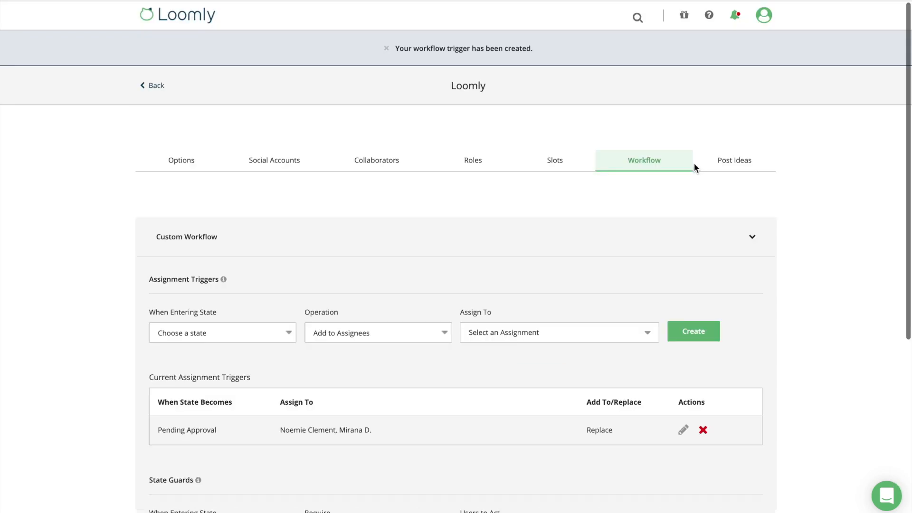
scroll(706, 254, "down", 1)
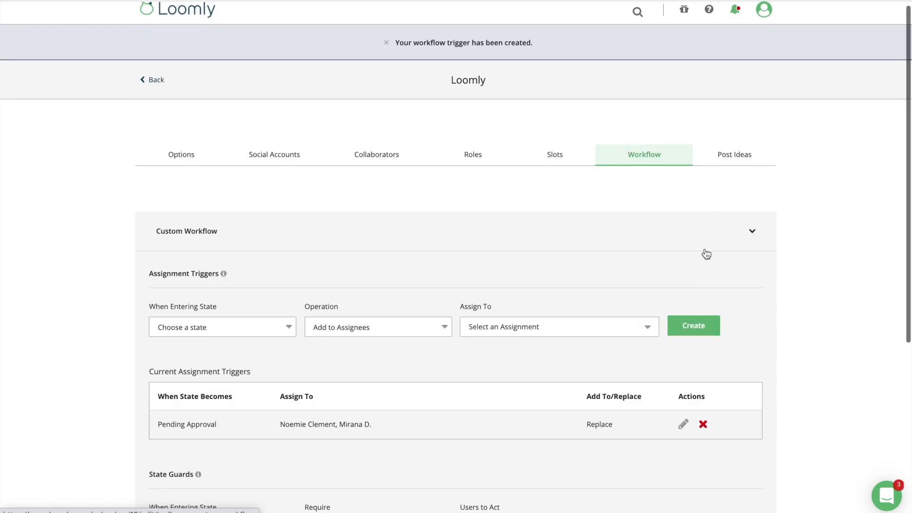
scroll(706, 254, "down", 4)
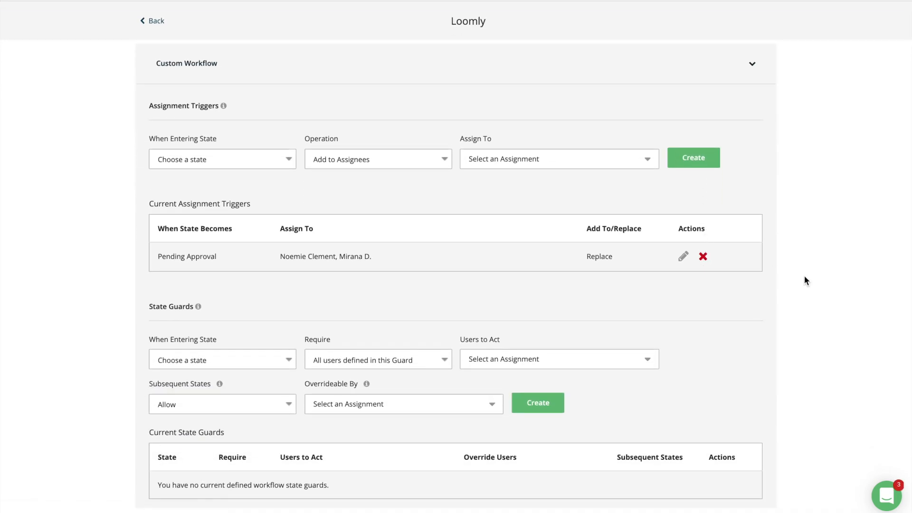
Step: Set a state guard on entering Approved that requires all of two collaborators to act
left_click(288, 359)
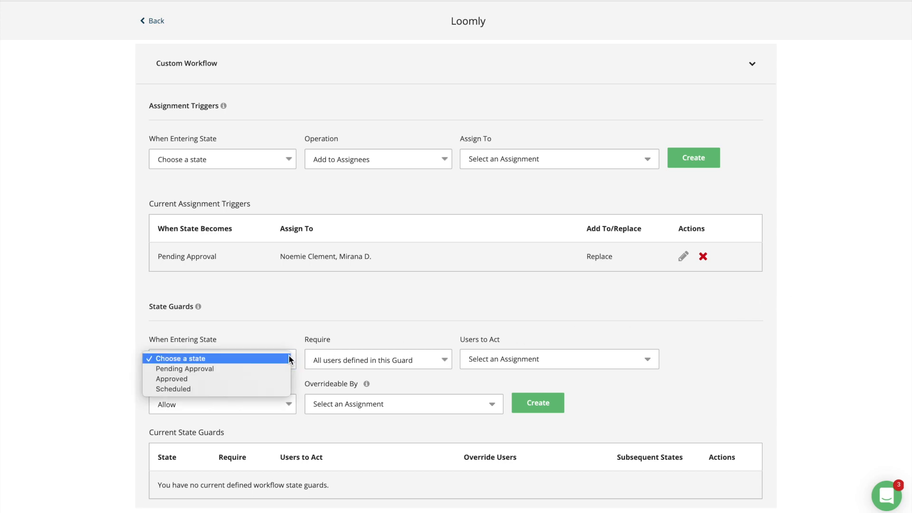
left_click(273, 379)
left_click(430, 362)
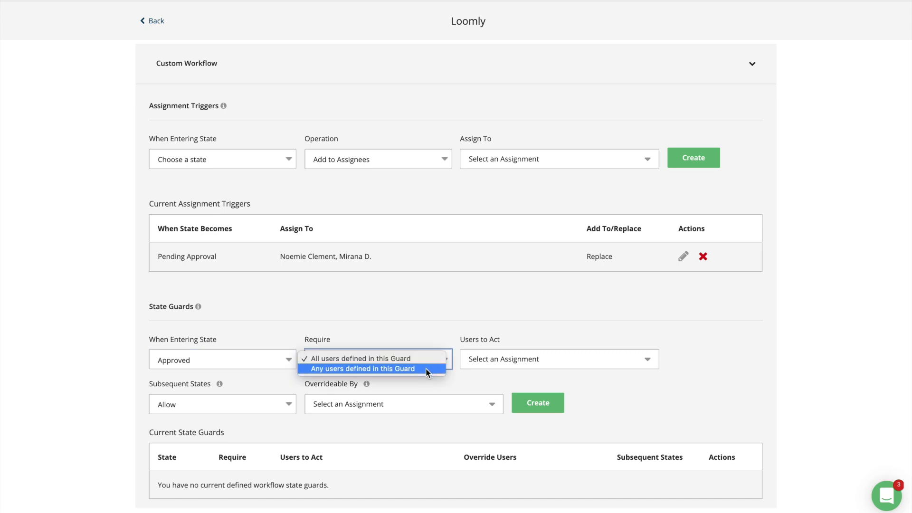
left_click(420, 358)
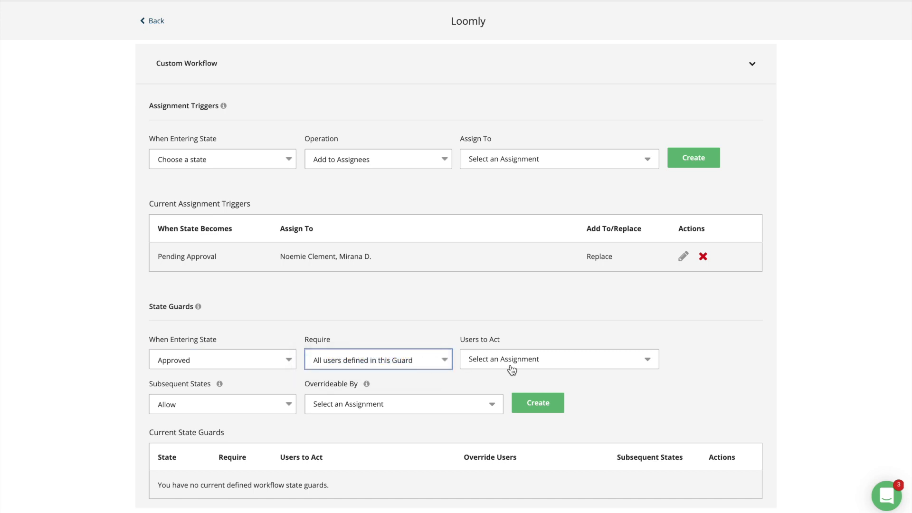
left_click(512, 369)
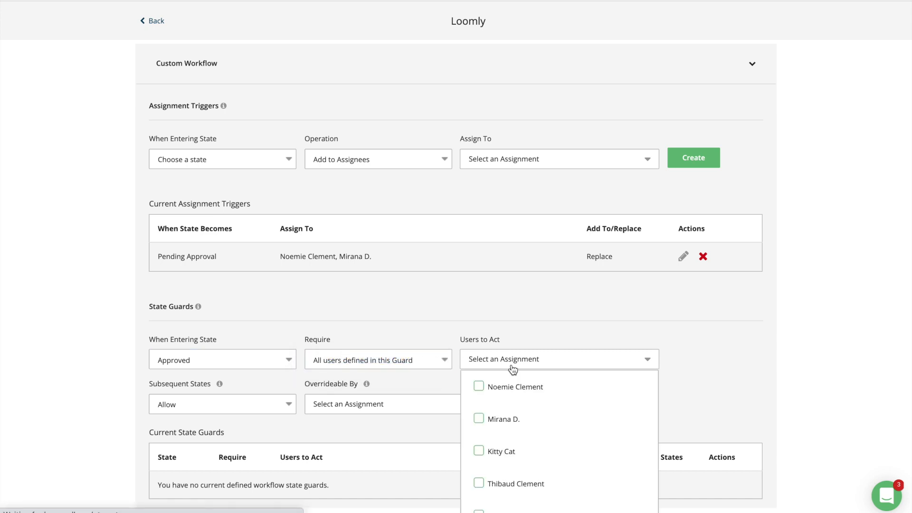
left_click(496, 452)
left_click(496, 484)
left_click(435, 436)
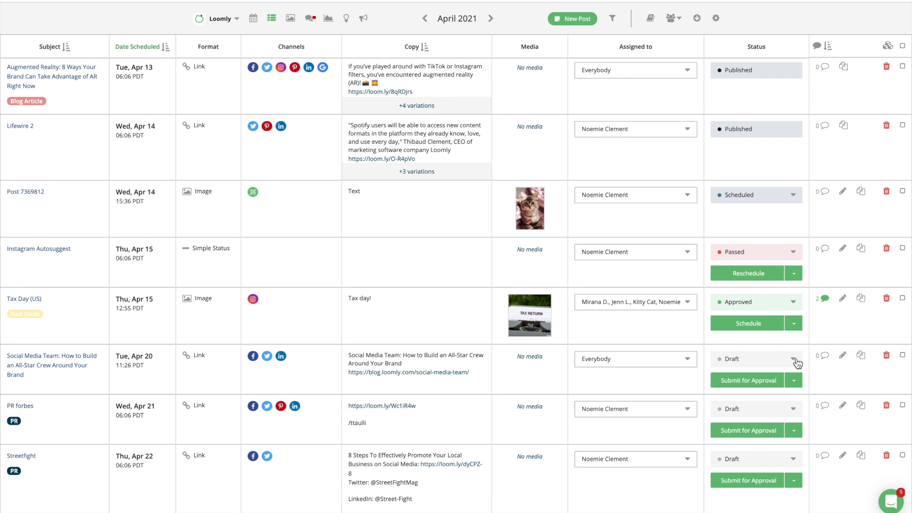
left_click(796, 361)
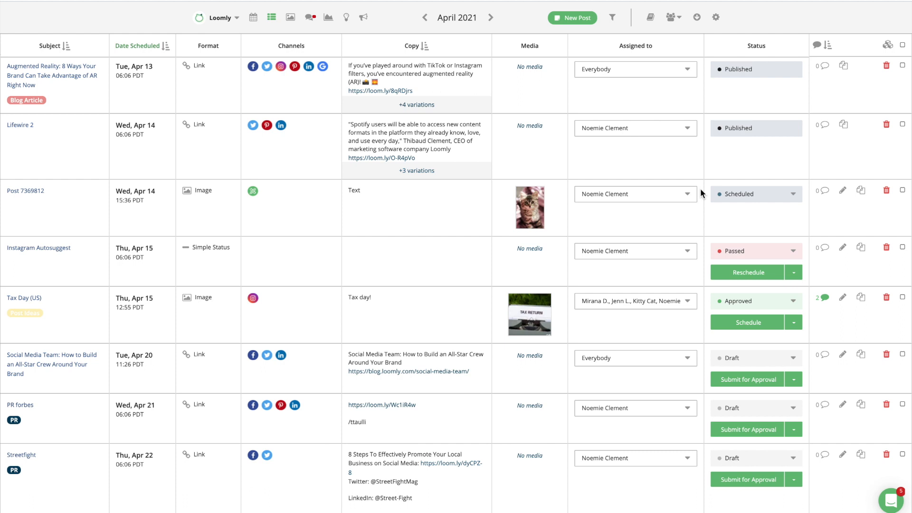
Step: Add a second team member as an assignee on Post 7369812
left_click(689, 195)
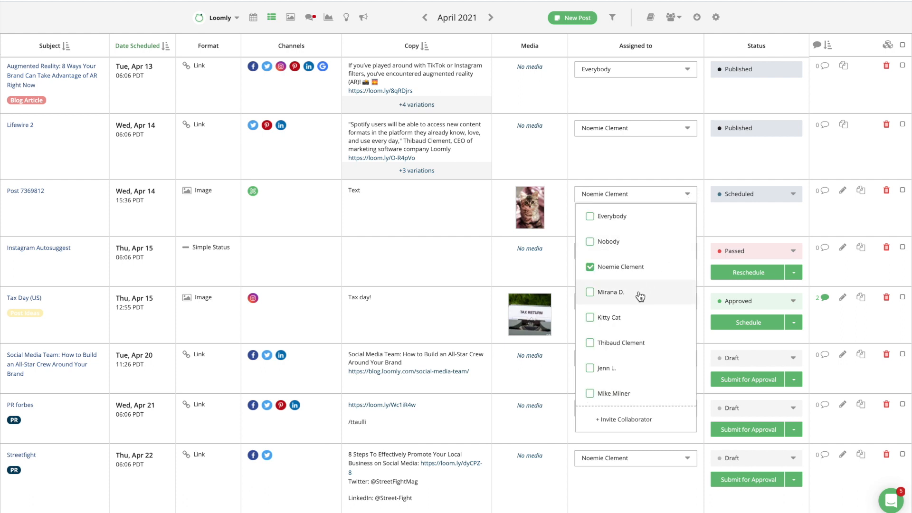
left_click(591, 292)
left_click(707, 232)
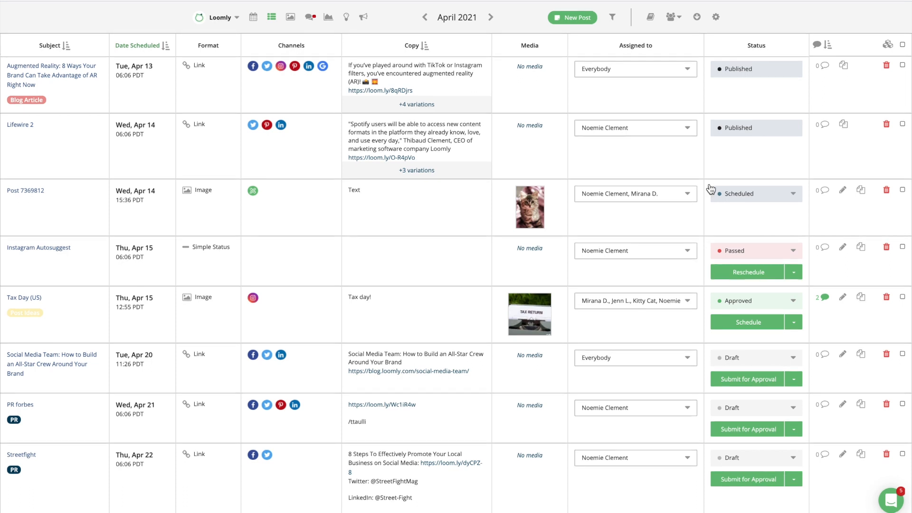
Step: Open the Notify Collaborators form from the team menu
left_click(673, 17)
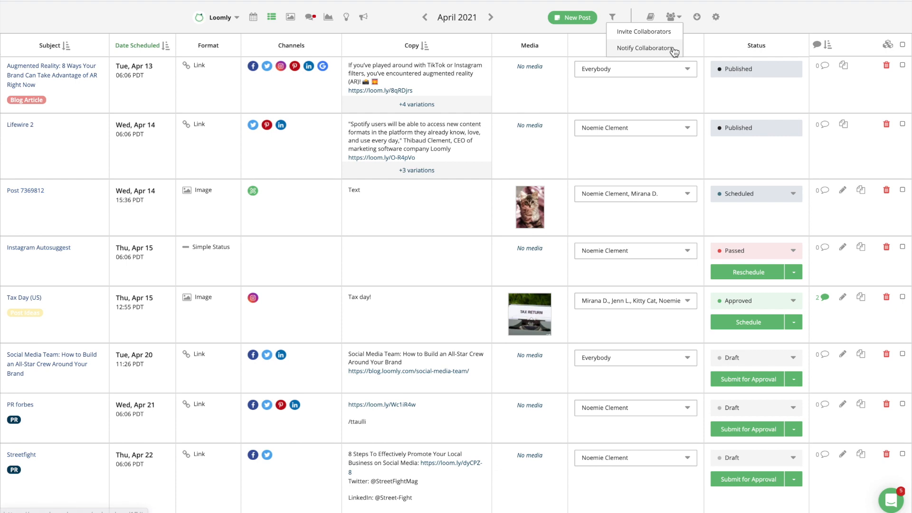
left_click(674, 49)
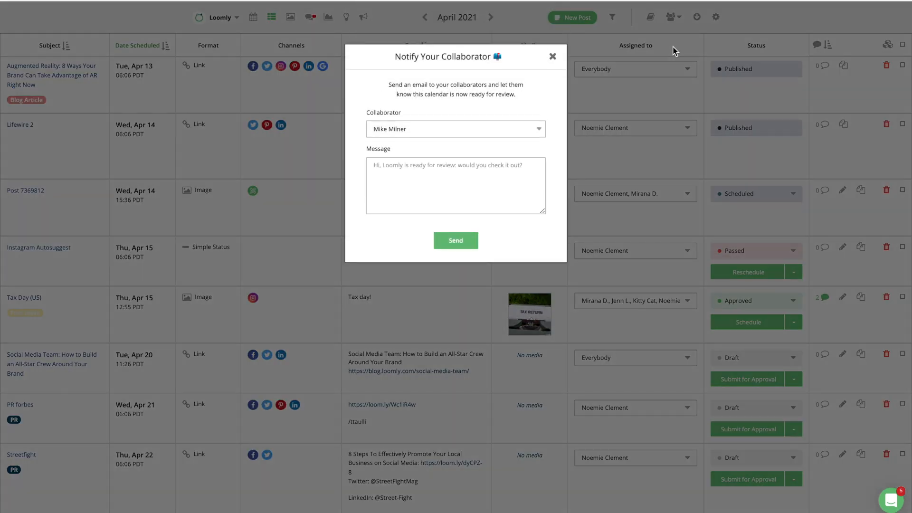
Step: Dismiss the notify form unsent, select all posts, and show the bulk actions
left_click(552, 57)
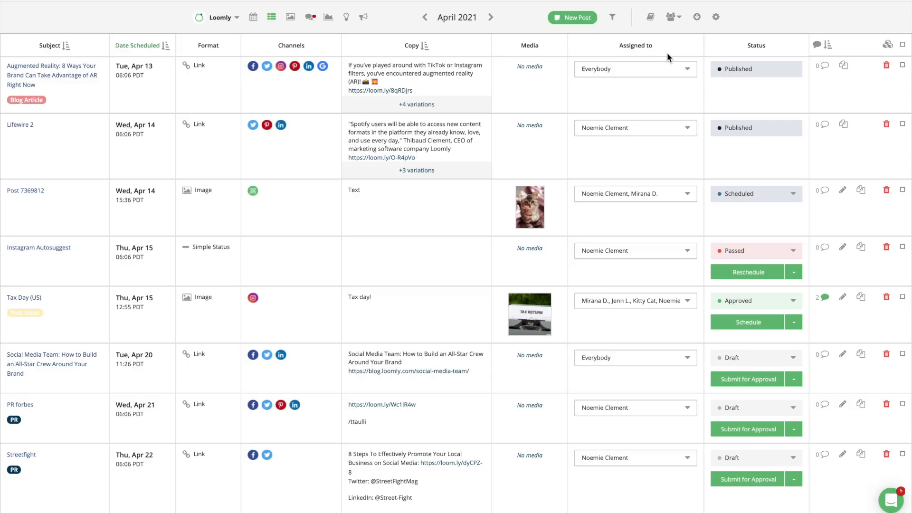
left_click(902, 45)
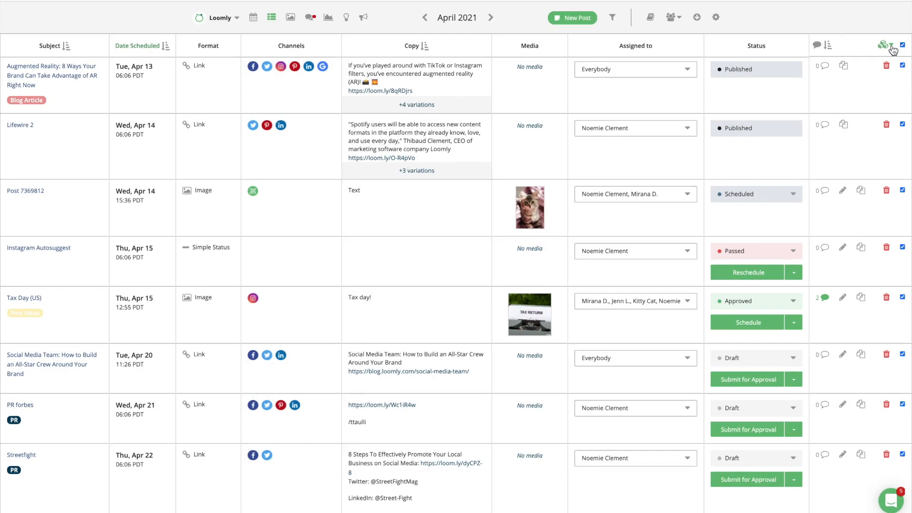
left_click(892, 48)
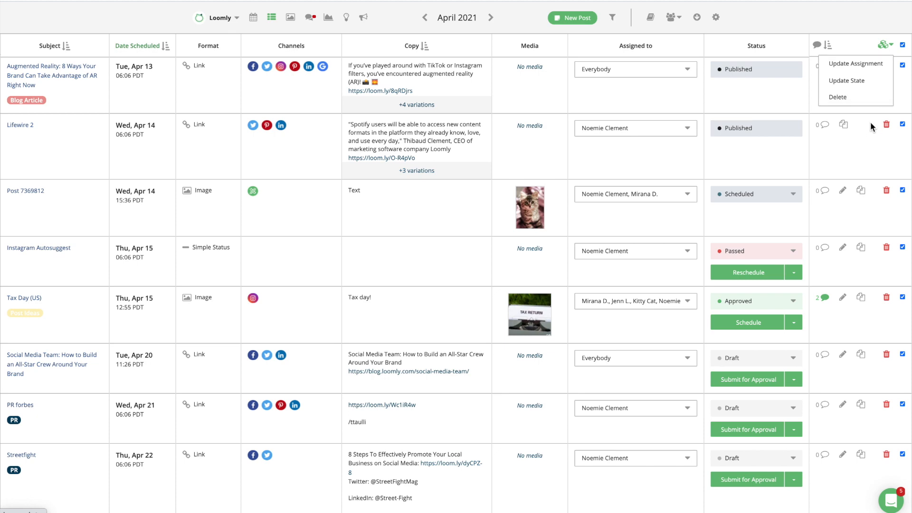
Step: Comment 'Let me know what you think!' on Instagram Autosuggest, mentioning a teammate
left_click(825, 247)
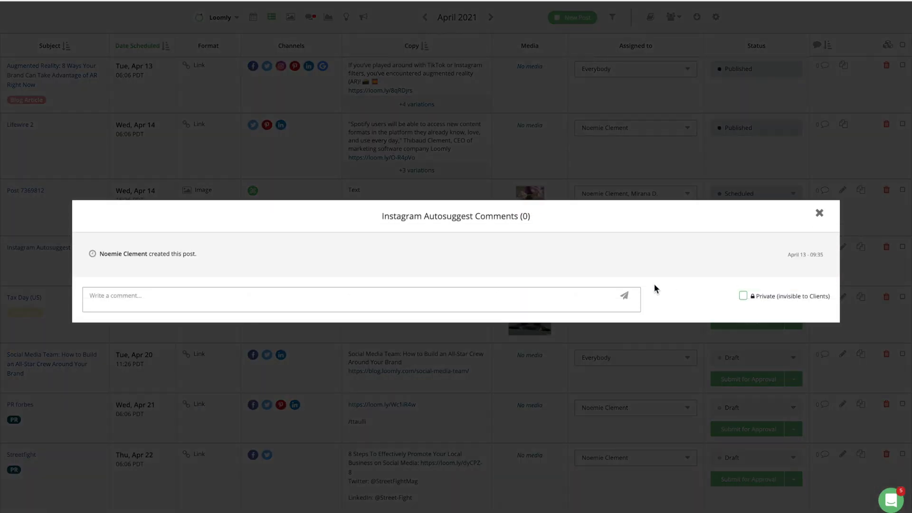
left_click(549, 301)
type("Kitty Cat Let me know what you think!")
key("Return")
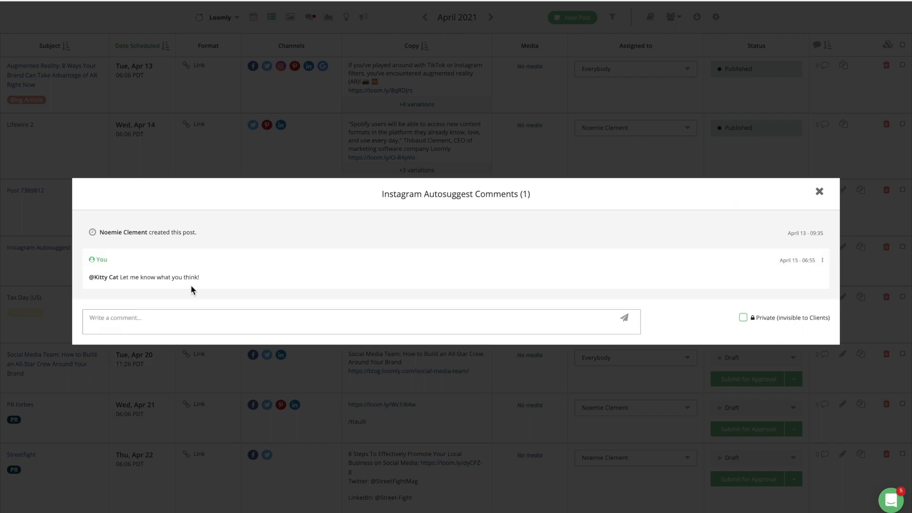
left_click(819, 192)
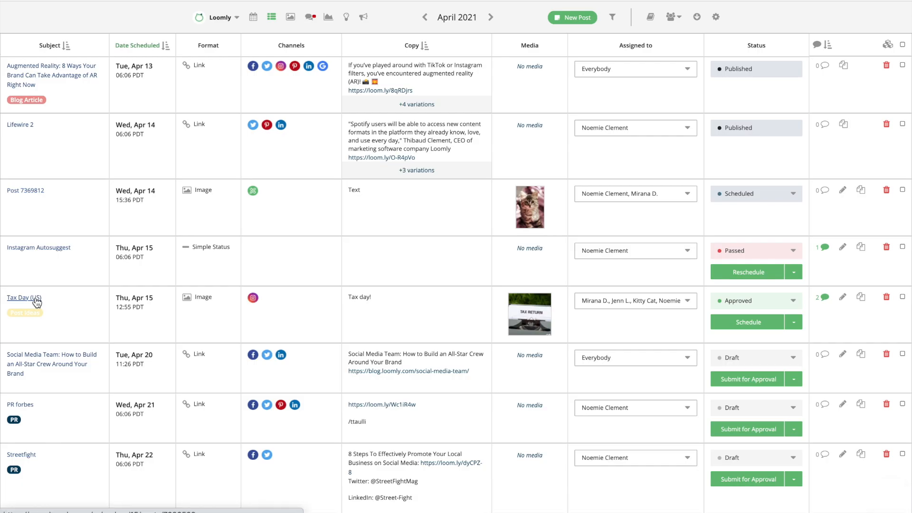
Step: Open the Tax Day (US) post and scroll through its comment history
left_click(36, 299)
scroll(701, 318, "down", 5)
scroll(700, 318, "down", 5)
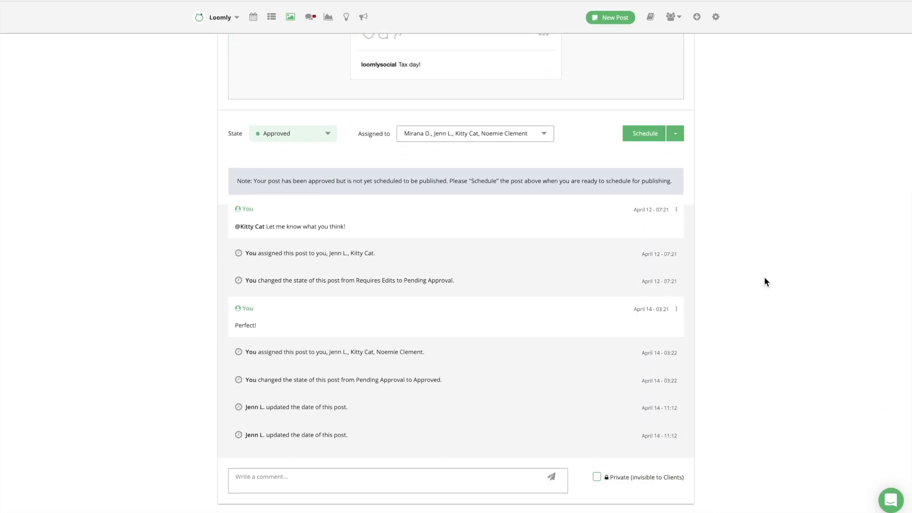
Step: Post a 'Thanks!' comment mentioning a teammate, then start typing 'Let's schedule it next month'
type("@ki")
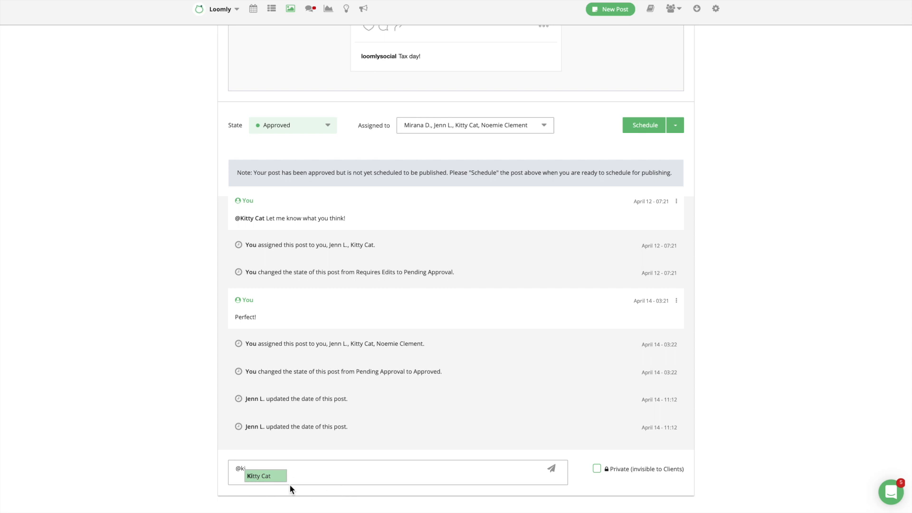
left_click(277, 477)
type("Thanks!")
key("Return")
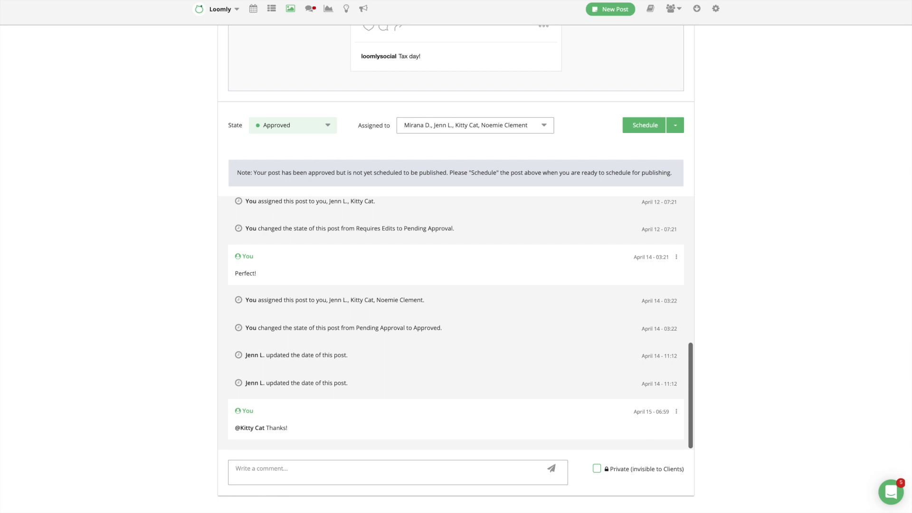
left_click(386, 471)
type("Let's schedule it next ")
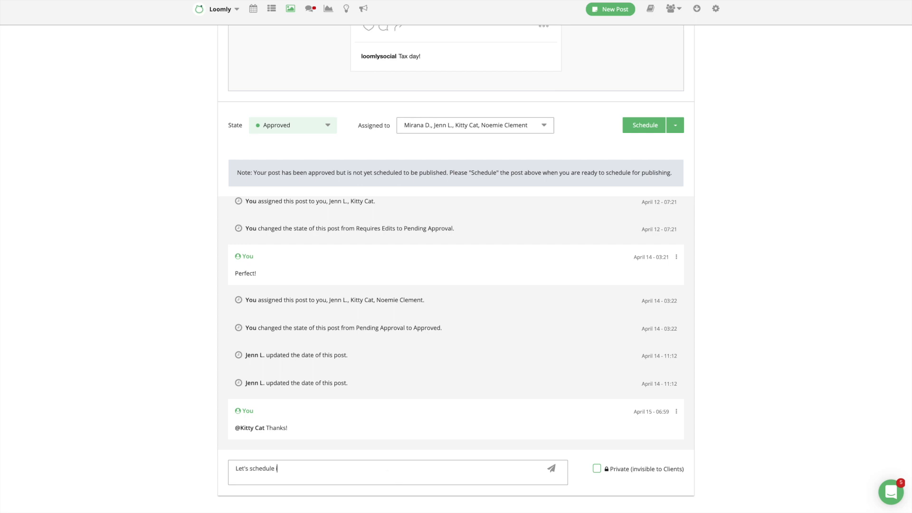
type("month!")
Step: Send the new comment as private and pin it above the other comments
left_click(597, 470)
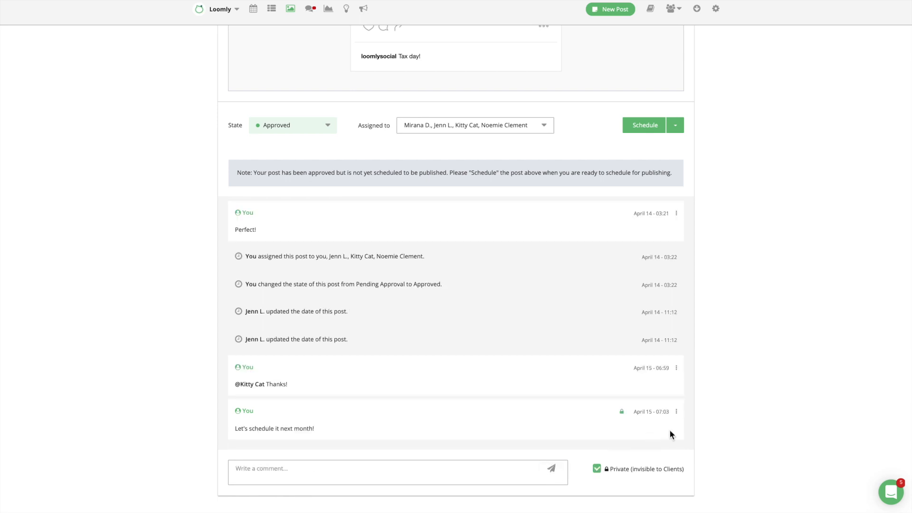
left_click(676, 412)
scroll(672, 416, "down", 1)
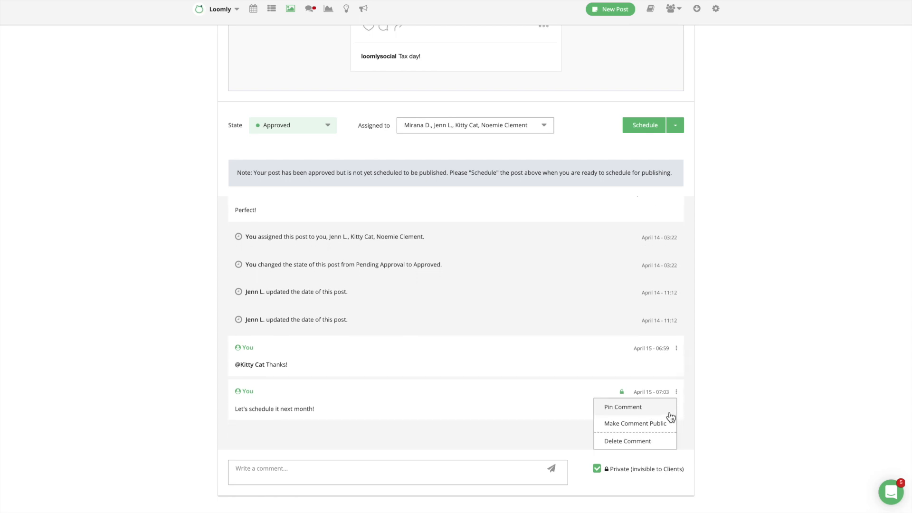
left_click(670, 413)
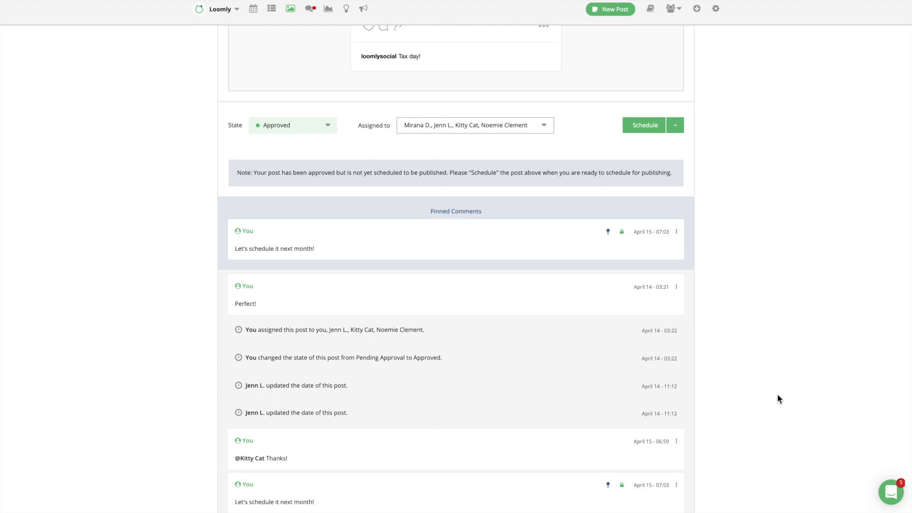
scroll(777, 394, "down", 3)
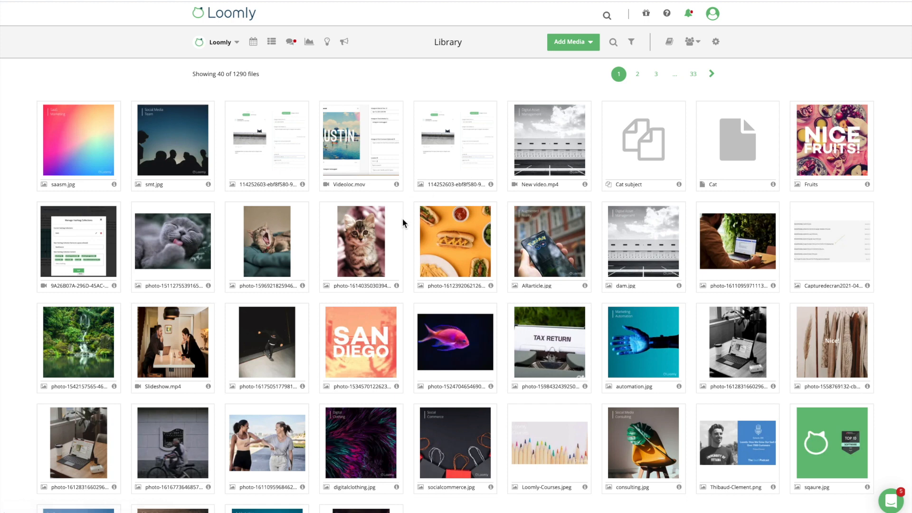
Step: Open the kitten photo's asset details and choose Edit Details from its actions menu
left_click(376, 247)
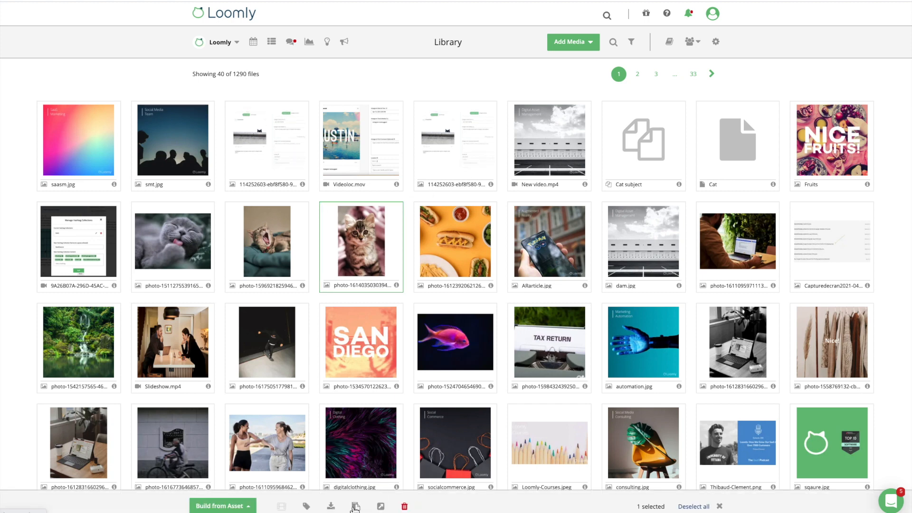
left_click(382, 507)
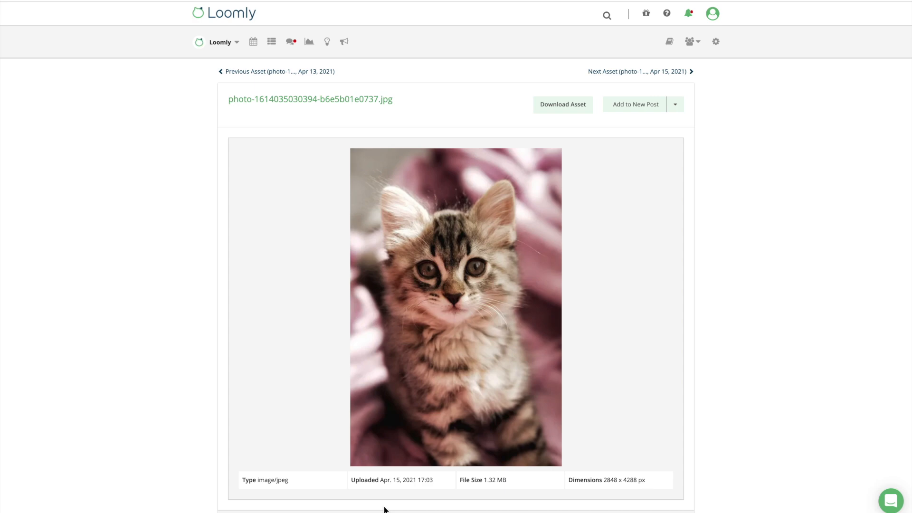
scroll(728, 284, "down", 2)
scroll(728, 284, "up", 1)
left_click(674, 73)
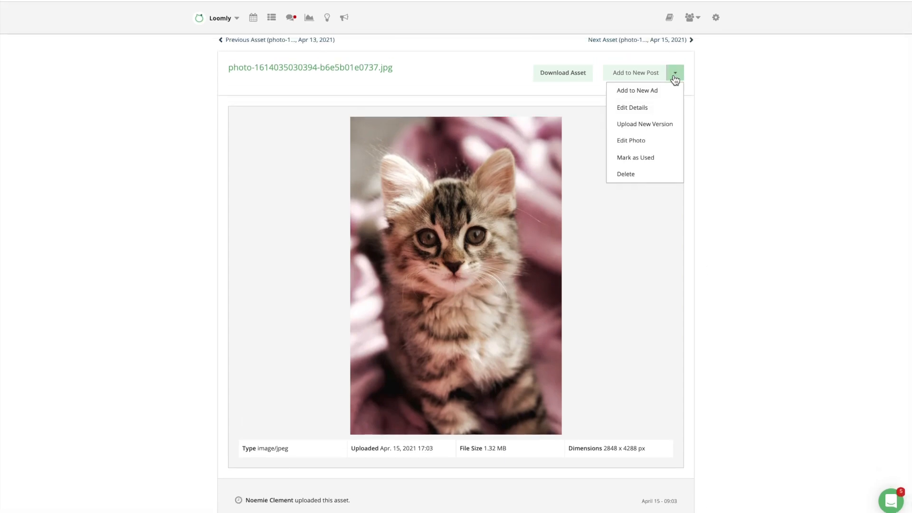
left_click(665, 109)
Step: Rename the photo to 'Cat photo', add the Cat label and 'Description', and save
left_click_drag(477, 212, 349, 214)
type("Cat photo")
left_click(380, 254)
left_click(372, 280)
left_click(372, 290)
type("Description")
left_click(481, 351)
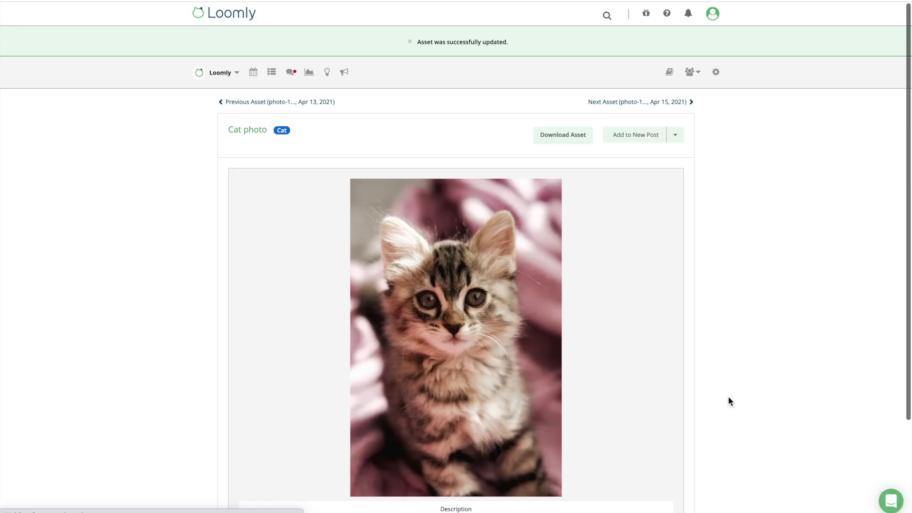
scroll(728, 397, "down", 3)
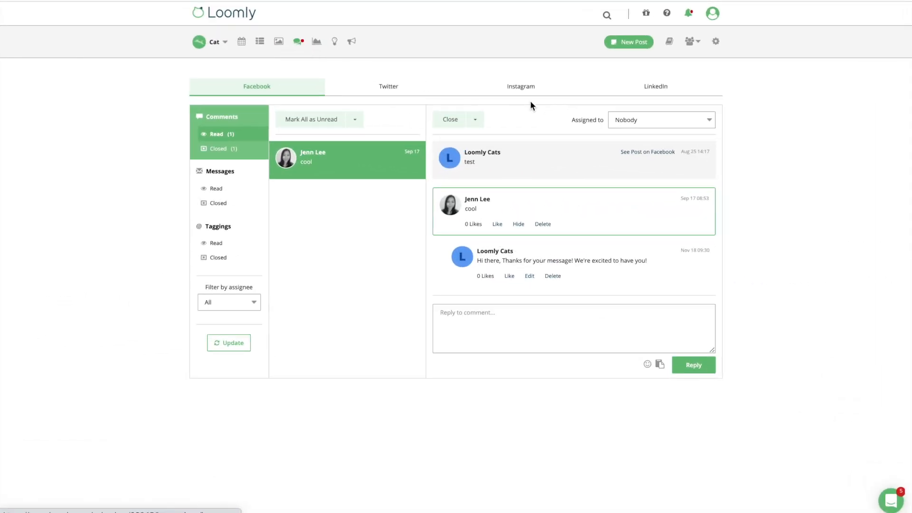
Step: Assign the Facebook comment to a teammate and post the reply 'Hello!'
left_click(710, 121)
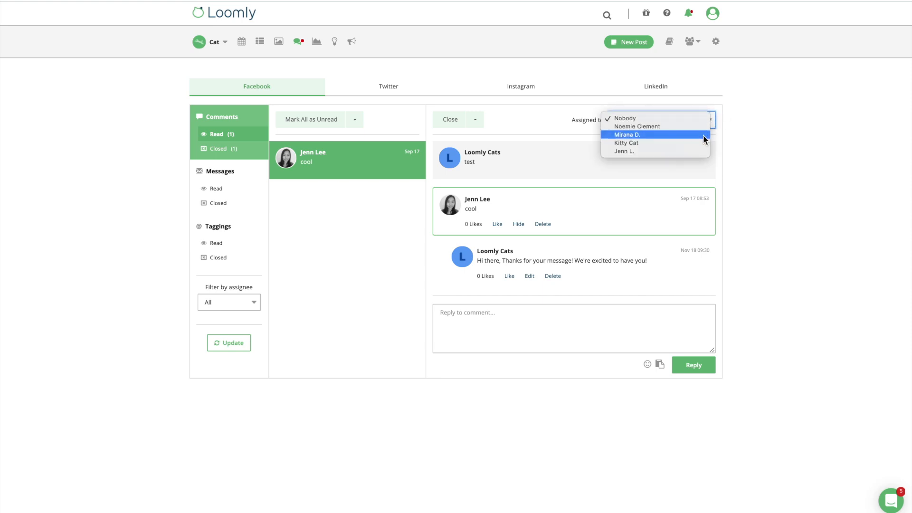
left_click(703, 135)
left_click(652, 322)
type("Hello!")
left_click(705, 364)
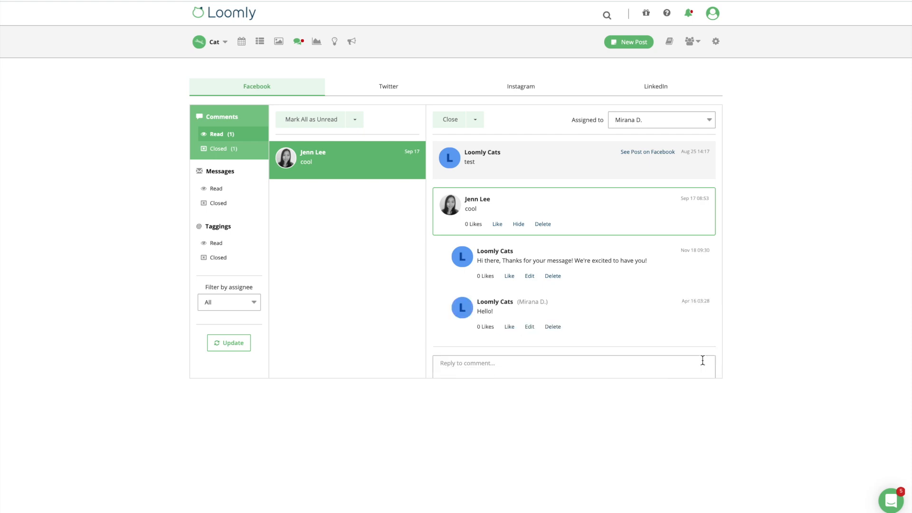
Step: Filter the interactions inbox to items assigned to that teammate
scroll(684, 352, "down", 2)
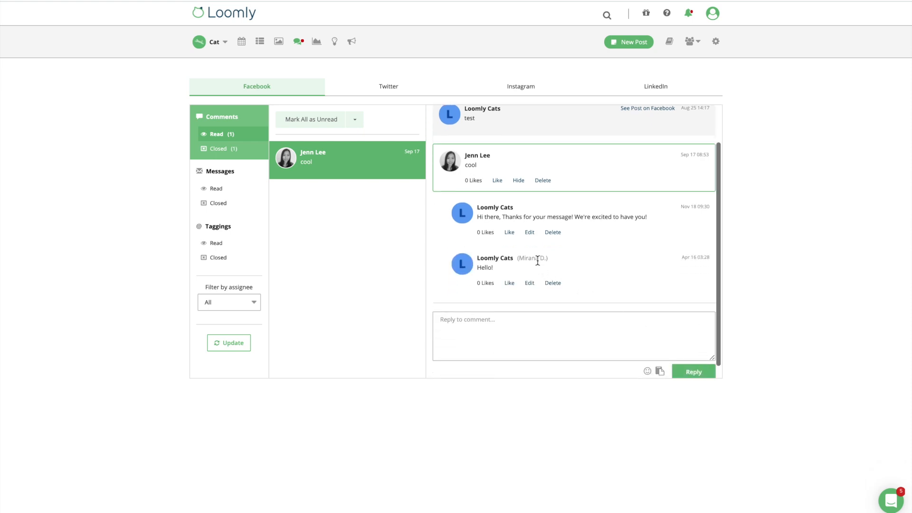
left_click(254, 302)
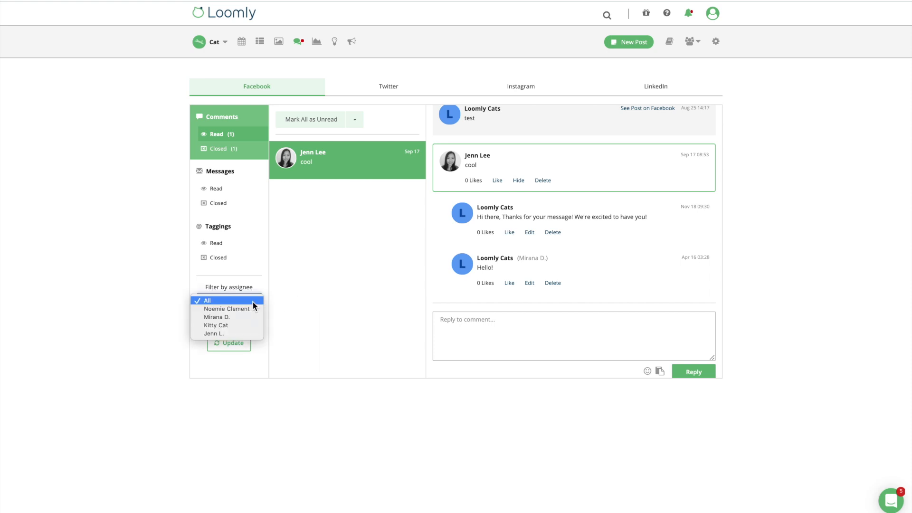
left_click(247, 316)
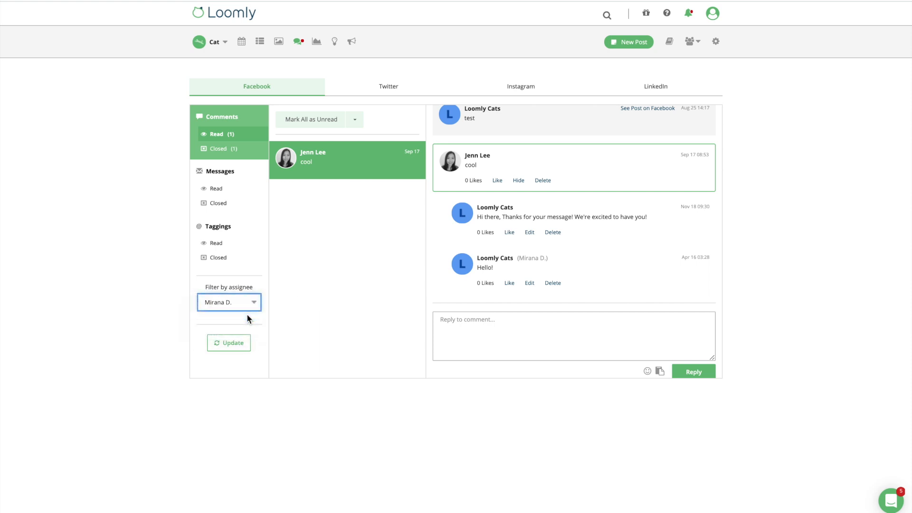
left_click(249, 341)
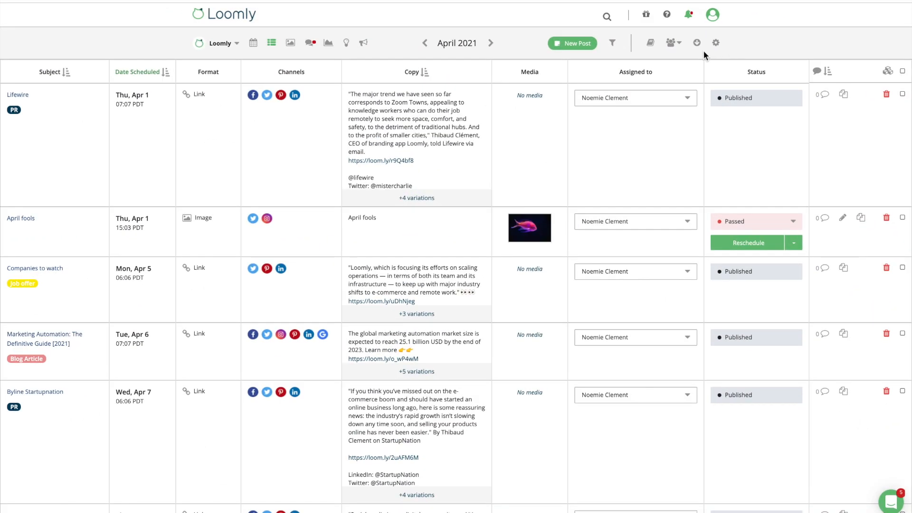
Step: Export the posts from April 1–30, 2021 as a PDF and open the file
left_click(697, 43)
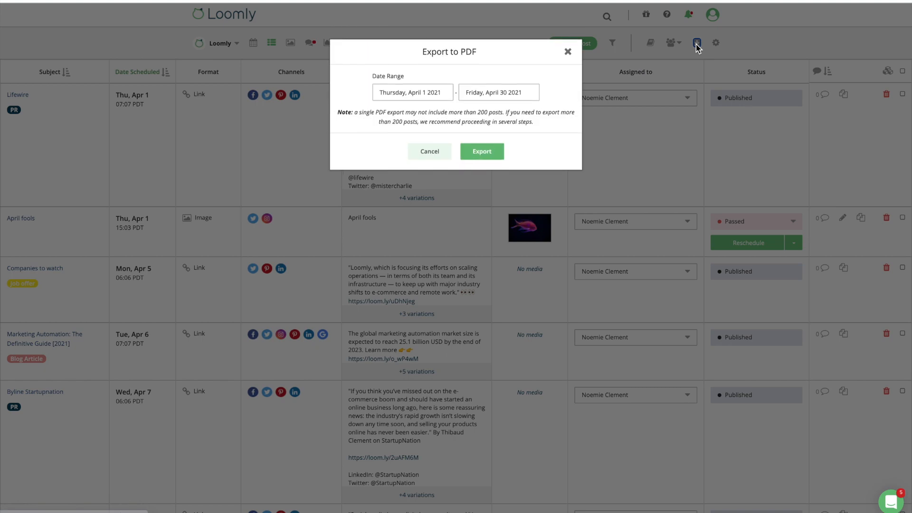
left_click(498, 159)
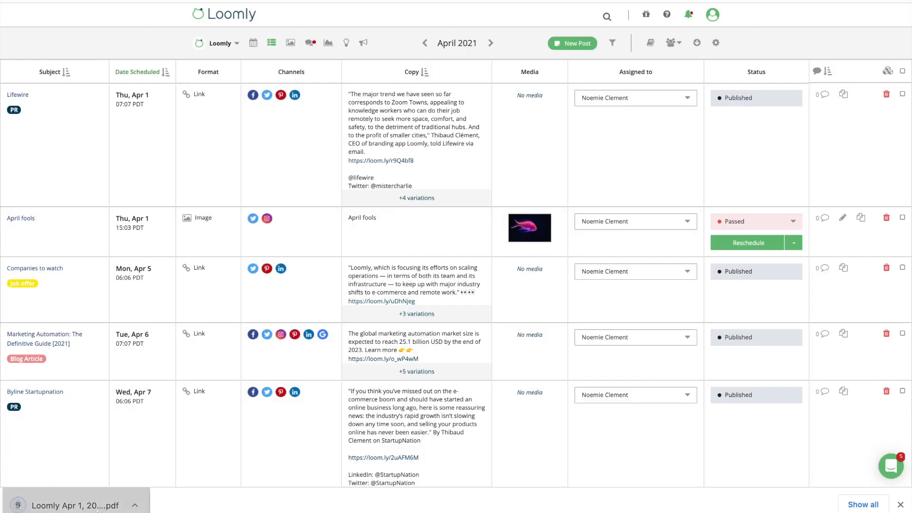
left_click(38, 504)
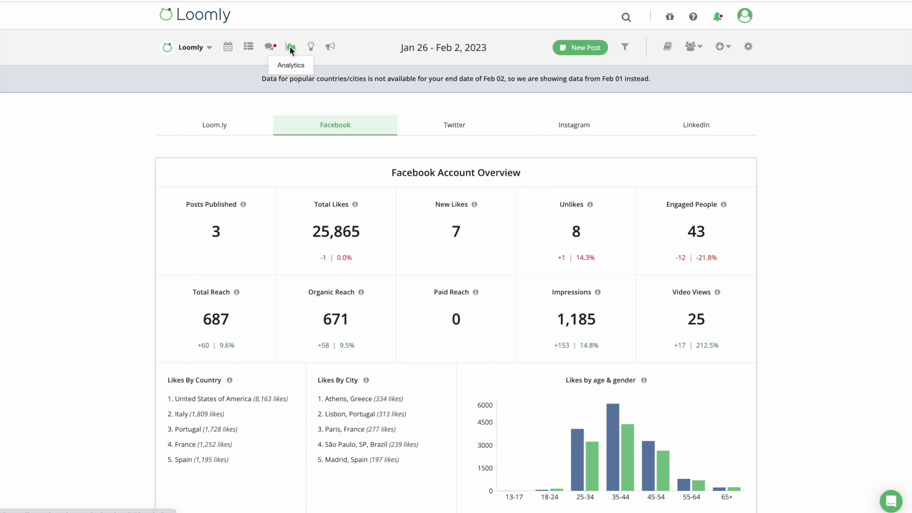
Step: Review a new scheduled PDF analytics report setup, then close it without saving
left_click(722, 46)
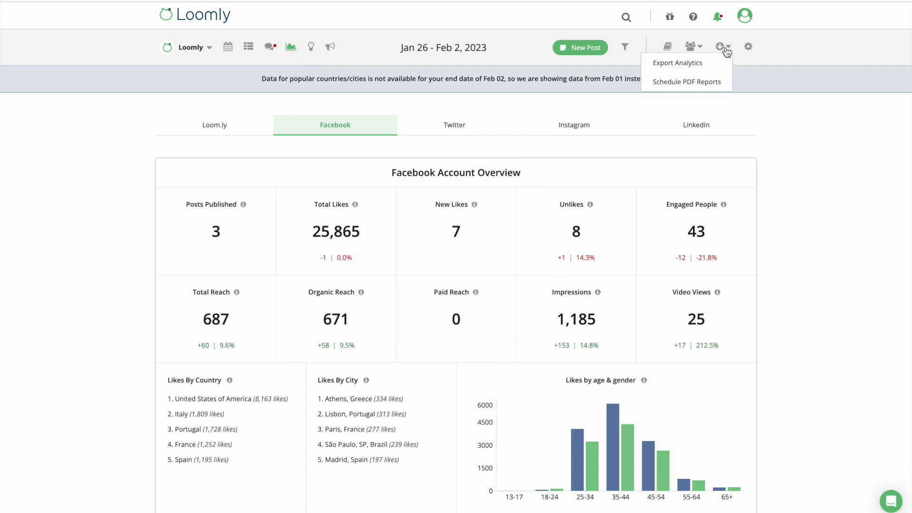
left_click(704, 80)
left_click(632, 142)
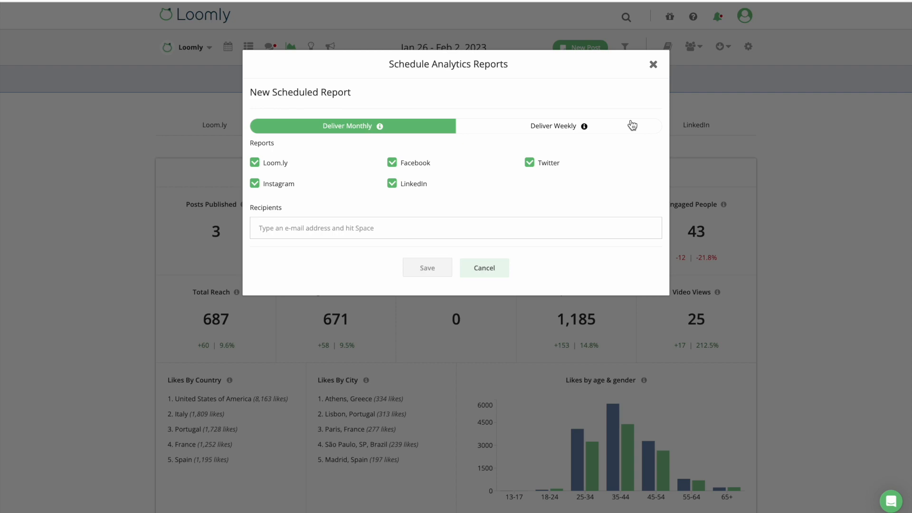
left_click(653, 65)
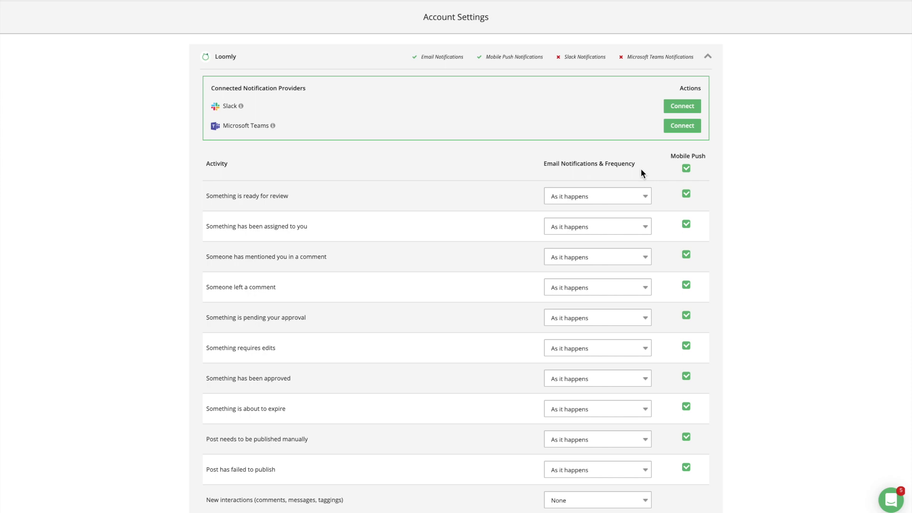
Step: Check the review-notice email frequency and Mobile Push without changes, then collapse the calendar's notifications
left_click(646, 189)
left_click(651, 179)
left_click(687, 194)
left_click(687, 195)
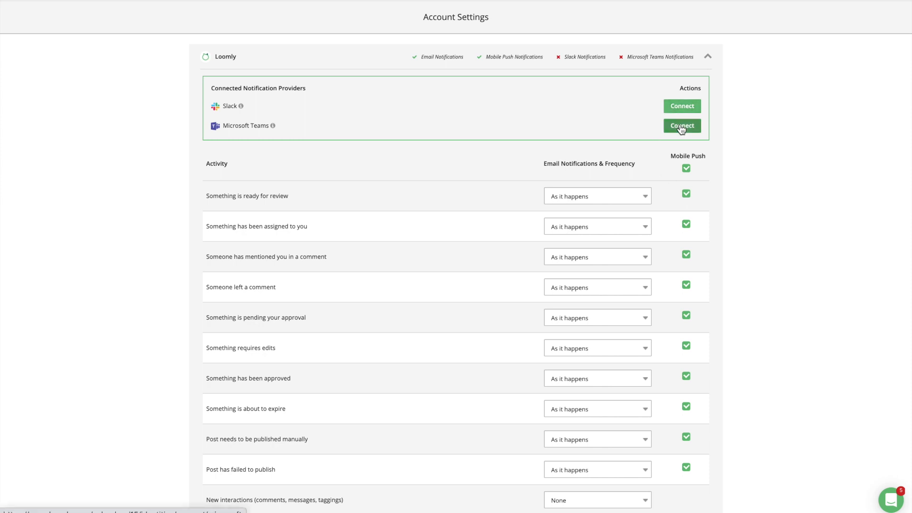
left_click(708, 57)
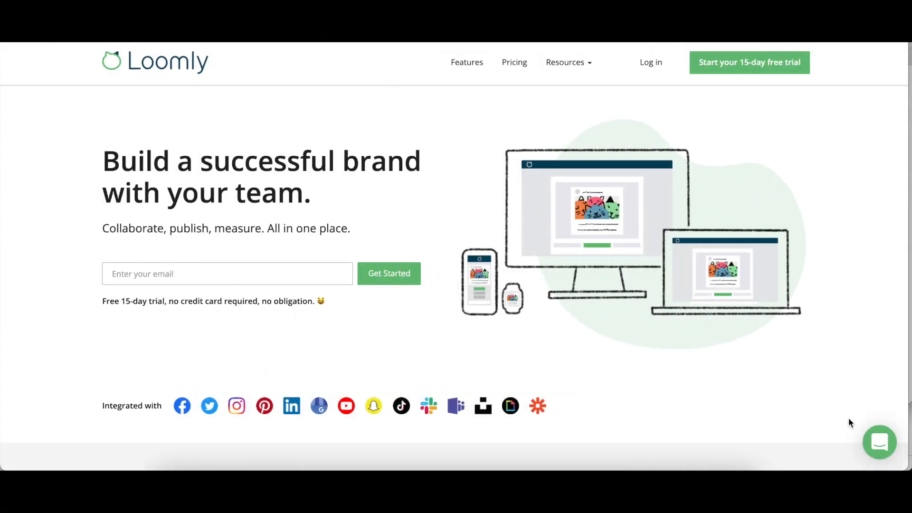
Step: Open the support chat and draft a new message saying 'Hi!'
left_click(879, 442)
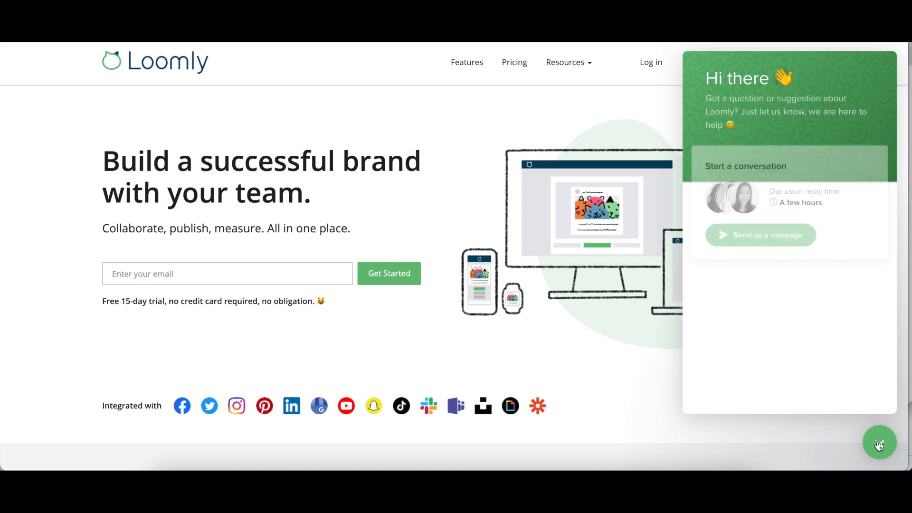
left_click(777, 241)
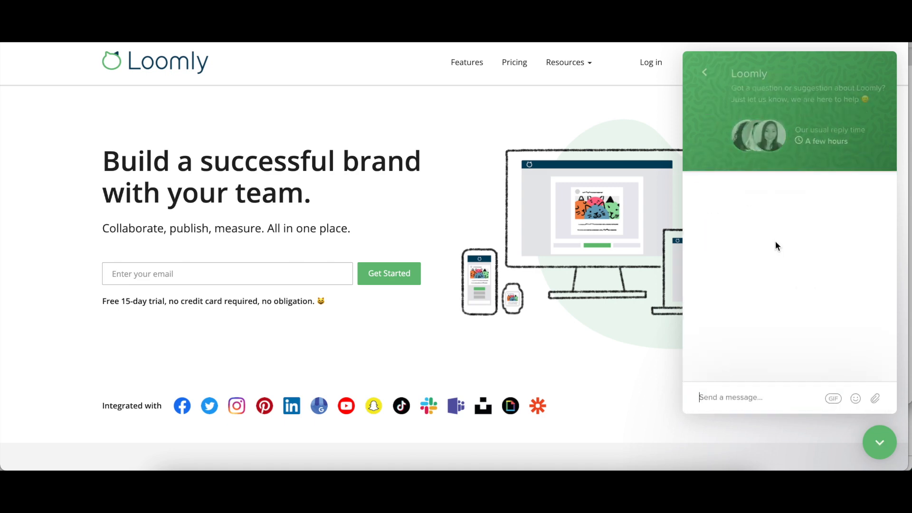
type("Hi!")
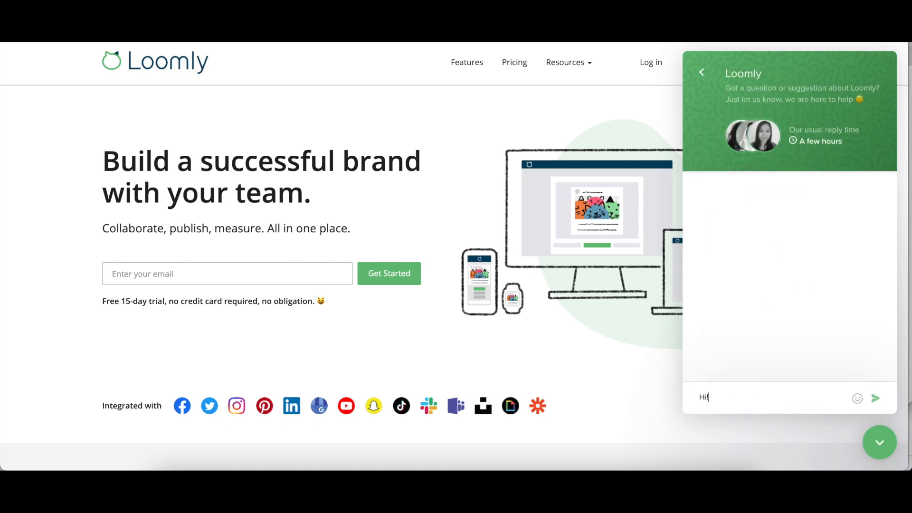